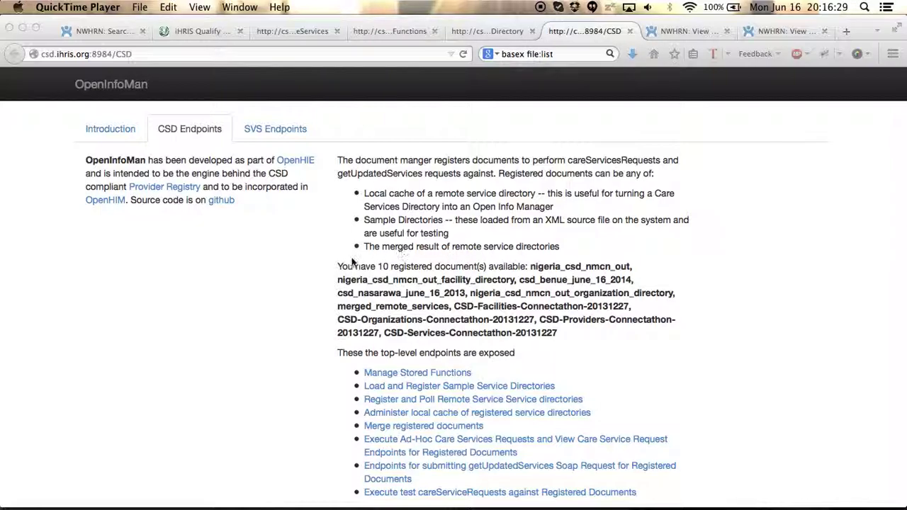
# Step: Highlight the 'You have 10 registered document(s) available' paragraph on OpenInfoMan's CSD Endpoints page
pyautogui.click(333, 268)
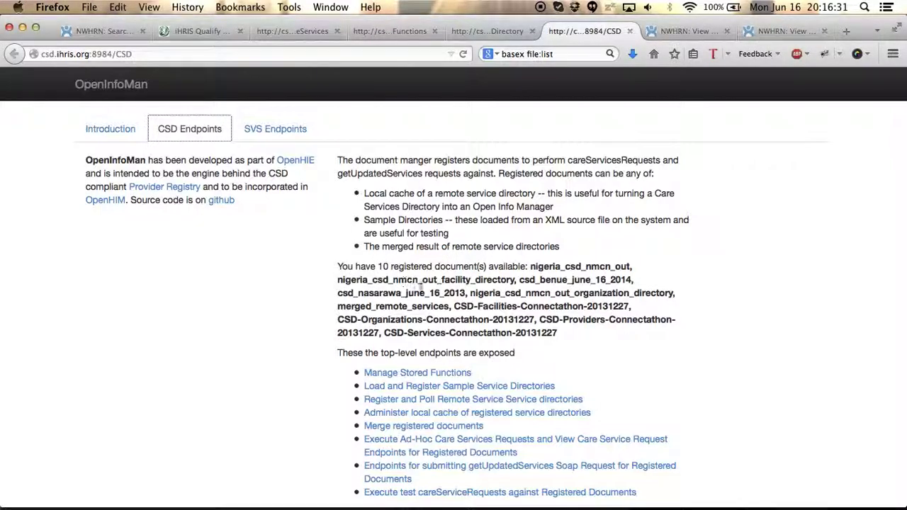
pyautogui.moveTo(338, 266); pyautogui.dragTo(559, 324)
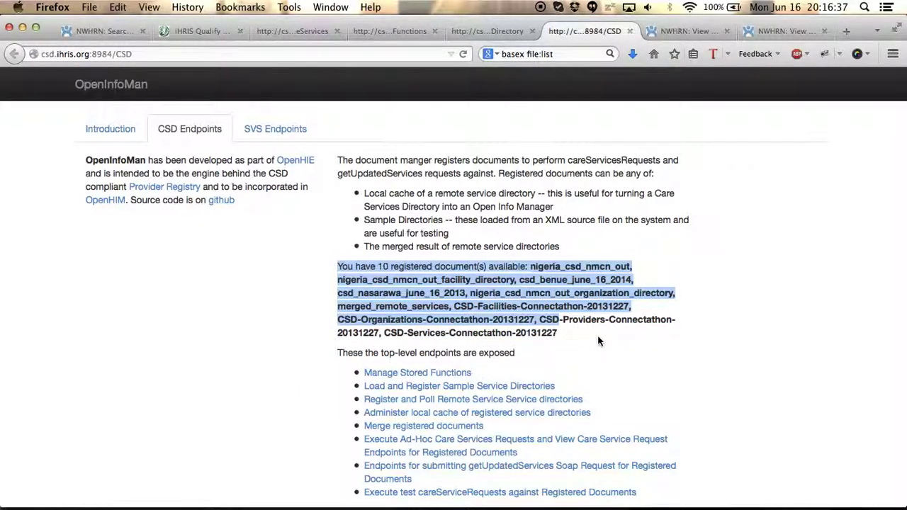
pyautogui.scroll(-2, 599, 342)
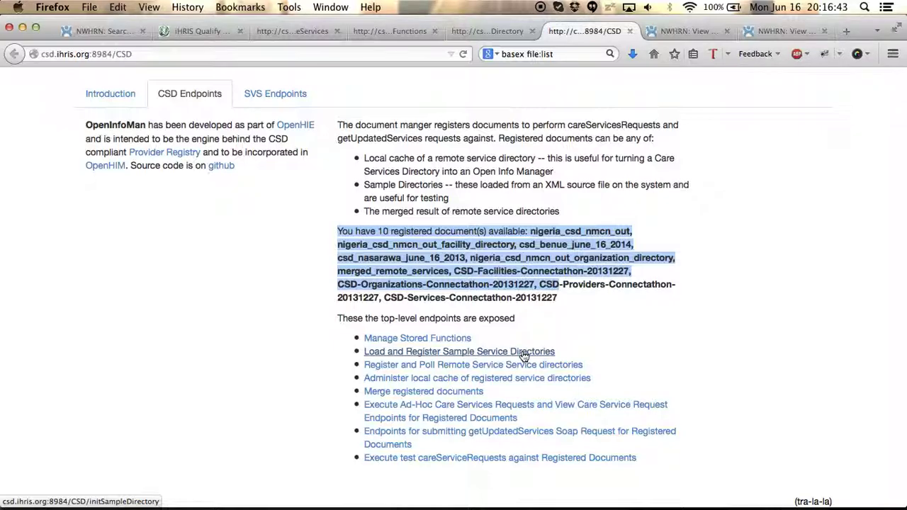
pyautogui.click(523, 352)
pyautogui.scroll(-5, 523, 352)
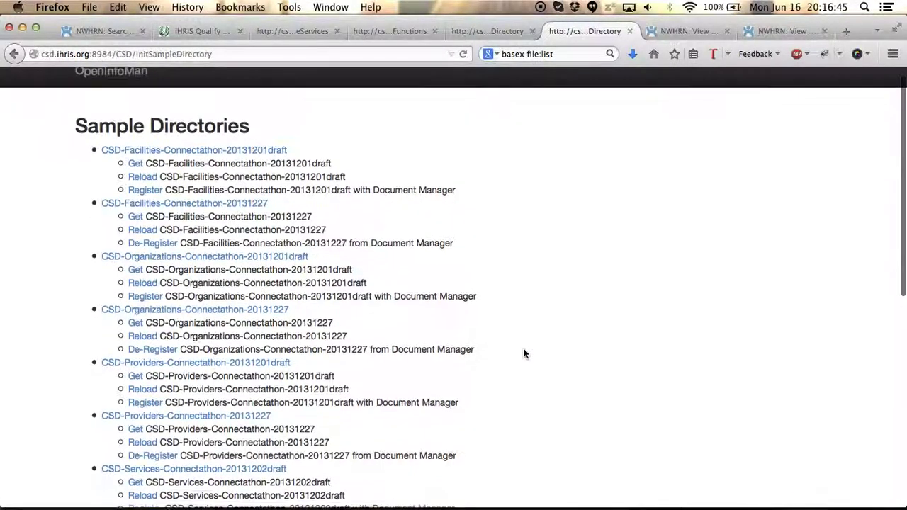
pyautogui.scroll(-6, 524, 353)
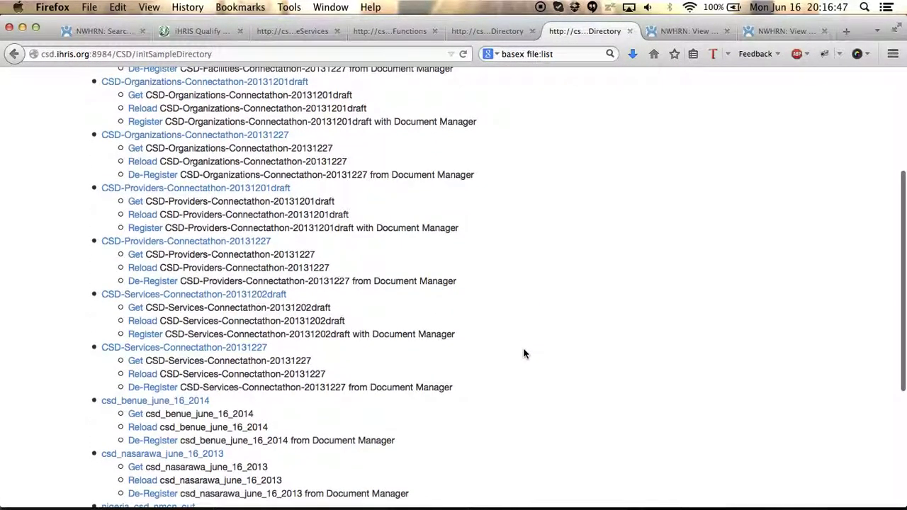
pyautogui.scroll(-2, 524, 352)
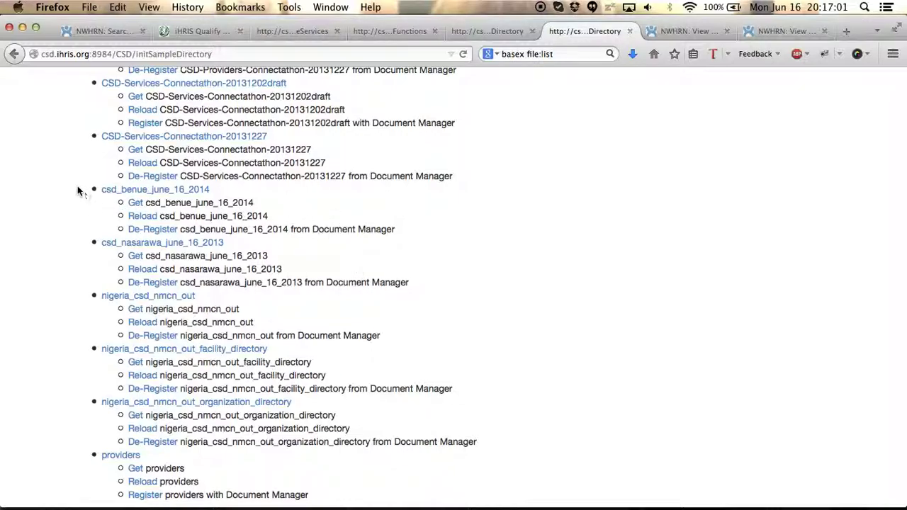
pyautogui.moveTo(78, 189); pyautogui.dragTo(230, 193)
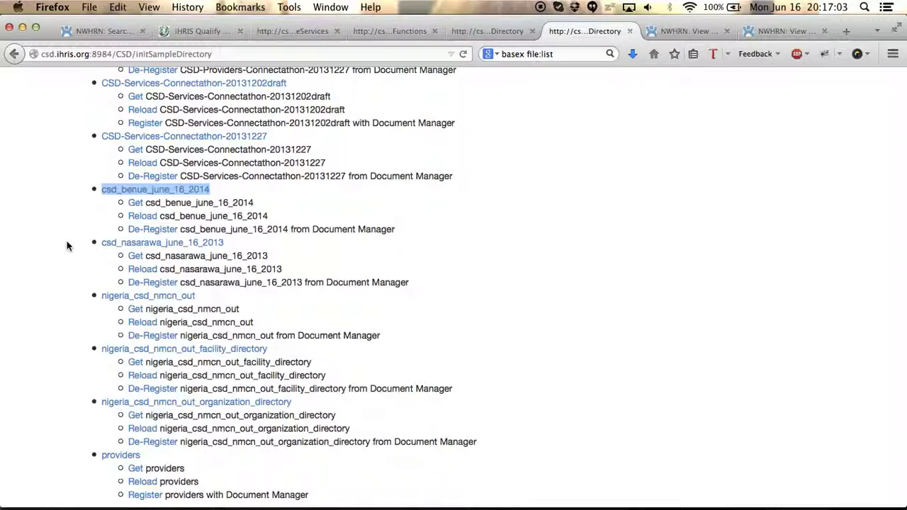
pyautogui.moveTo(67, 245); pyautogui.dragTo(267, 245)
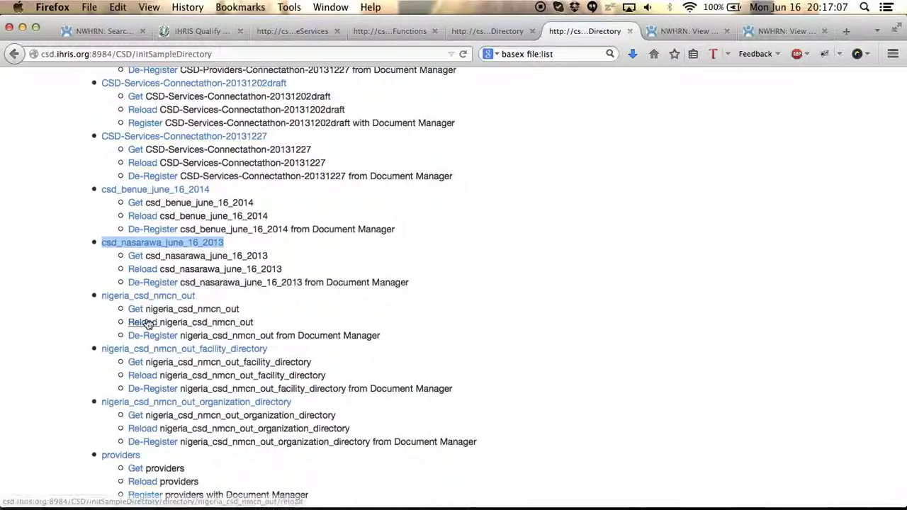
pyautogui.moveTo(86, 293); pyautogui.dragTo(239, 298)
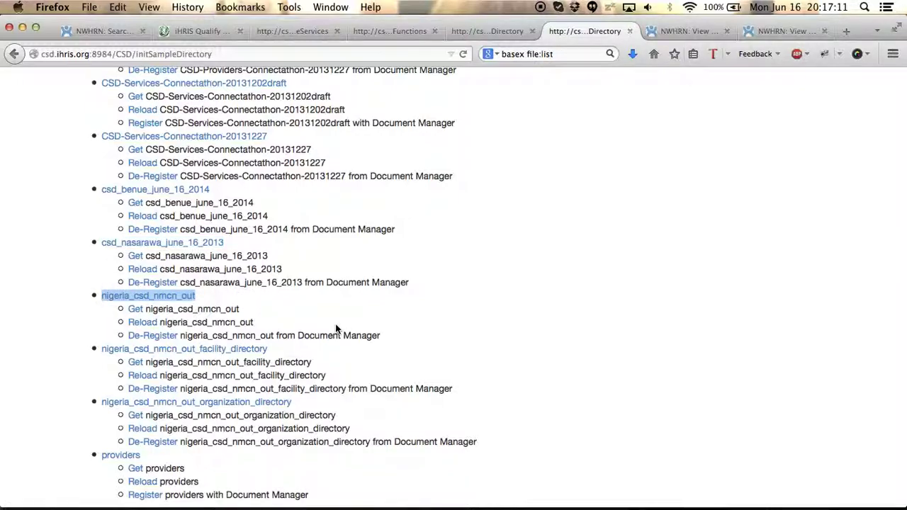
pyautogui.press('super+Left')
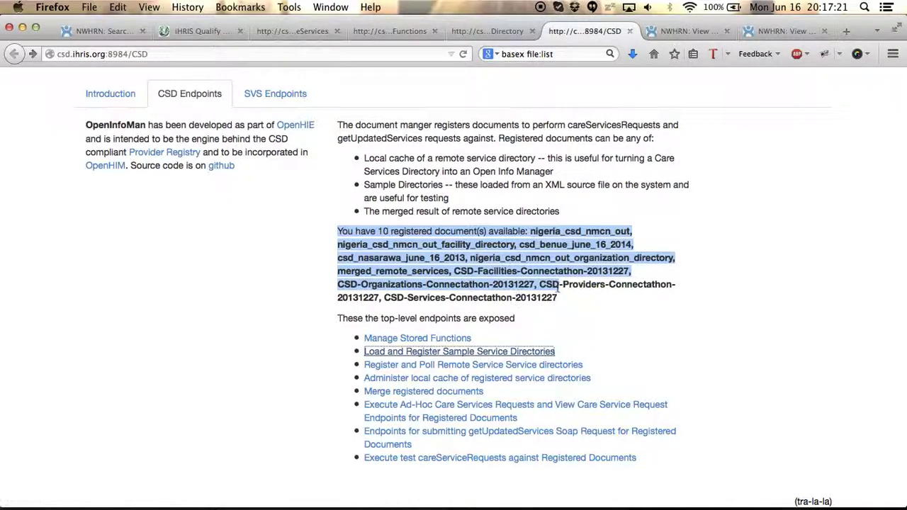
pyautogui.click(565, 303)
pyautogui.moveTo(565, 302); pyautogui.dragTo(533, 231)
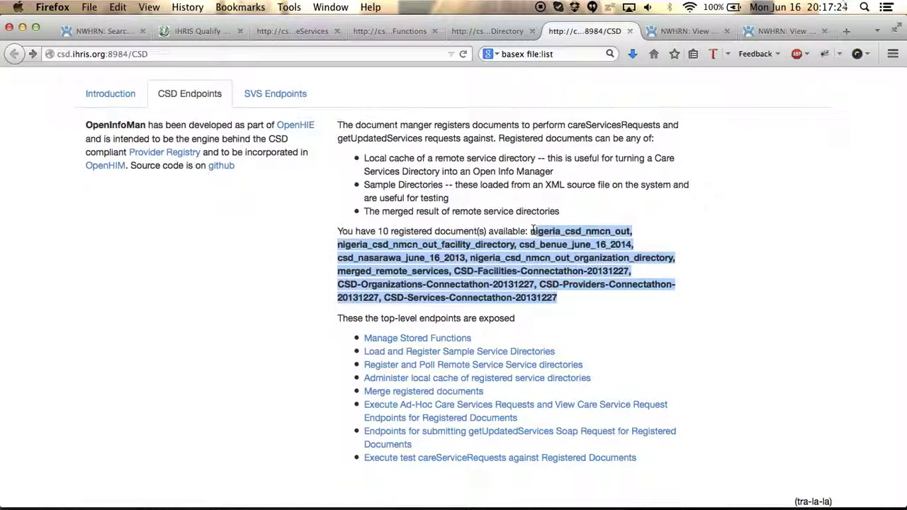
pyautogui.click(423, 392)
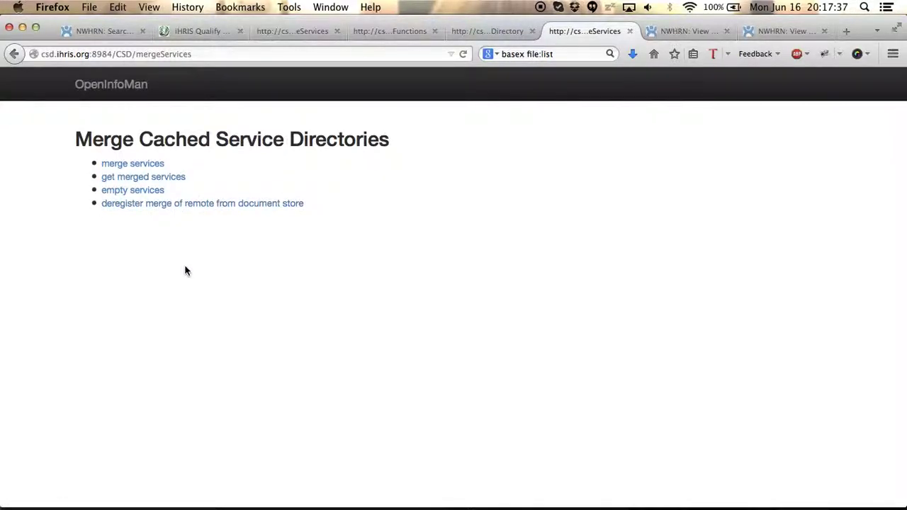
pyautogui.press('BackSpace')
pyautogui.click(200, 285)
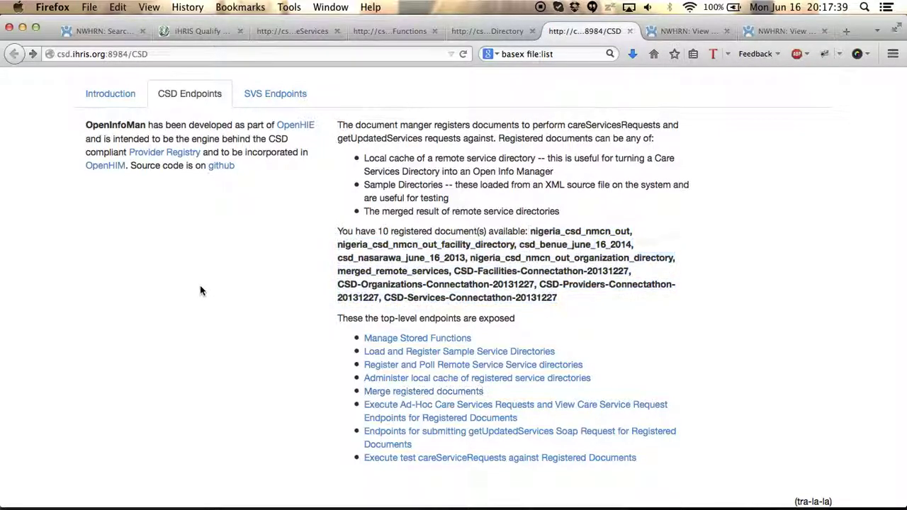
# Step: Leave the View Health Worker record for the Home page's OID and Common Name search form
pyautogui.click(683, 32)
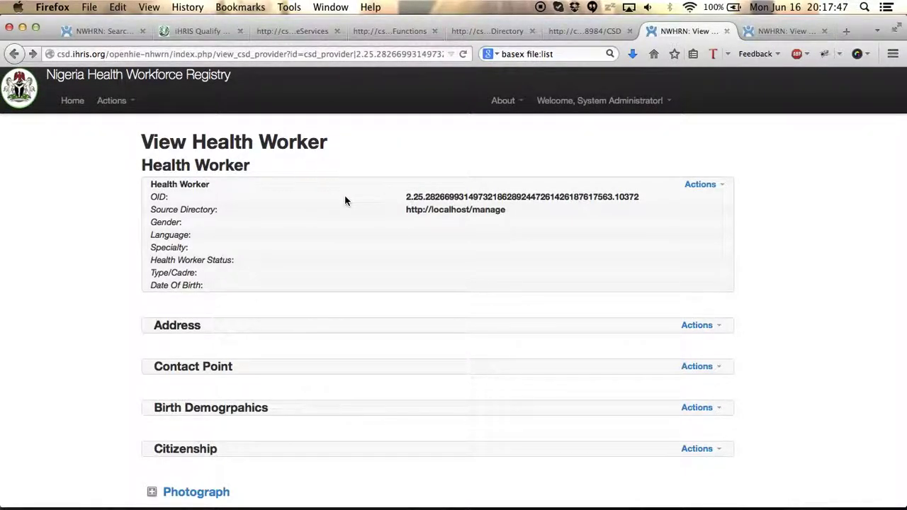
pyautogui.scroll(-5, 358, 261)
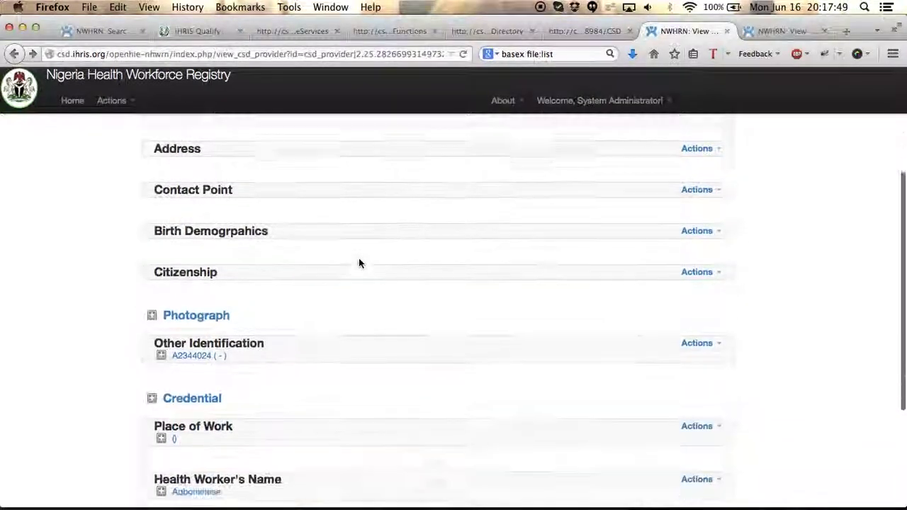
pyautogui.scroll(5, 358, 260)
pyautogui.click(74, 100)
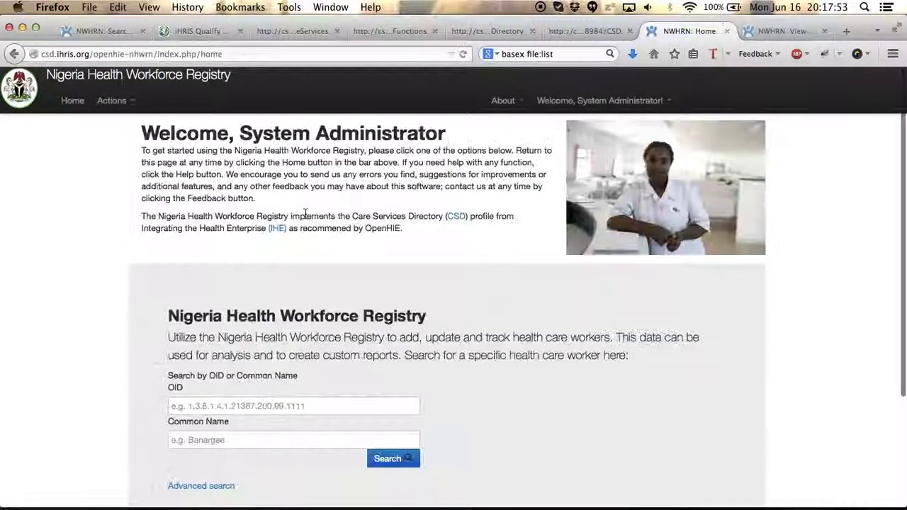
pyautogui.scroll(-2, 319, 397)
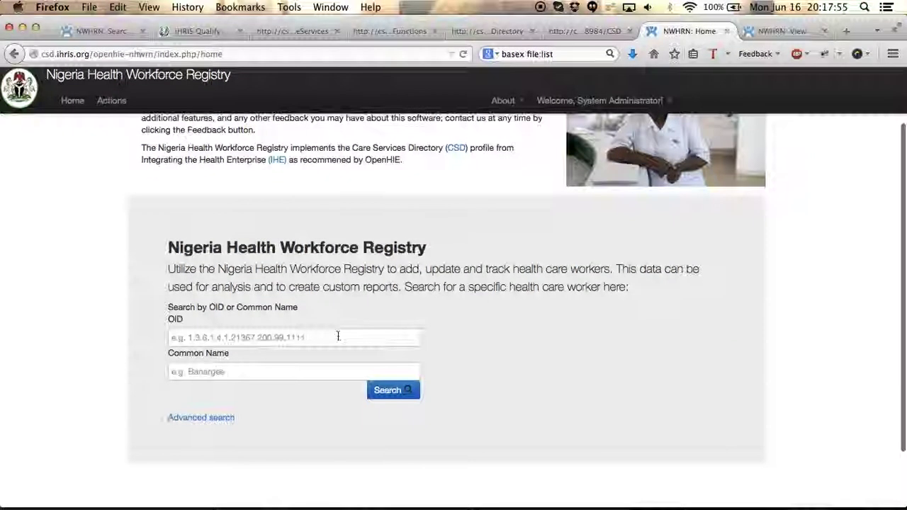
# Step: Search Common Name 'A' and scroll through the 10 matched health worker records
pyautogui.click(263, 377)
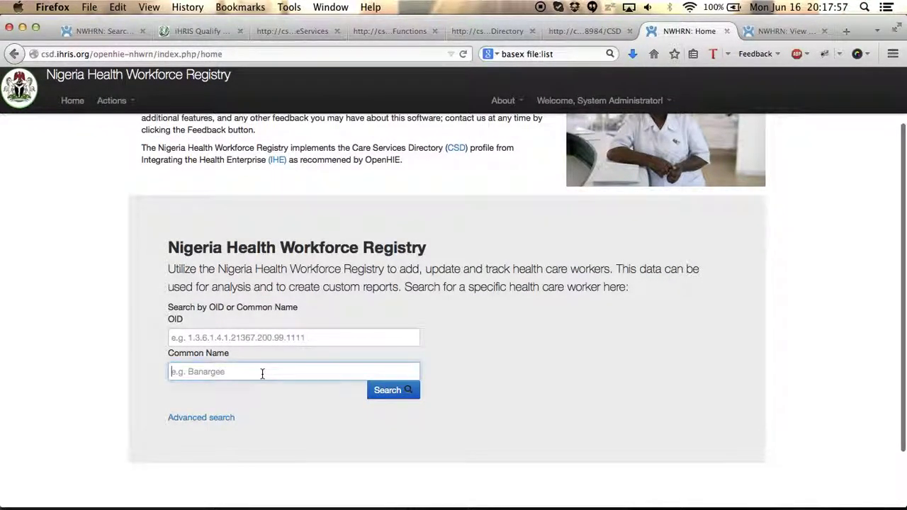
pyautogui.write('A')
pyautogui.press('Return')
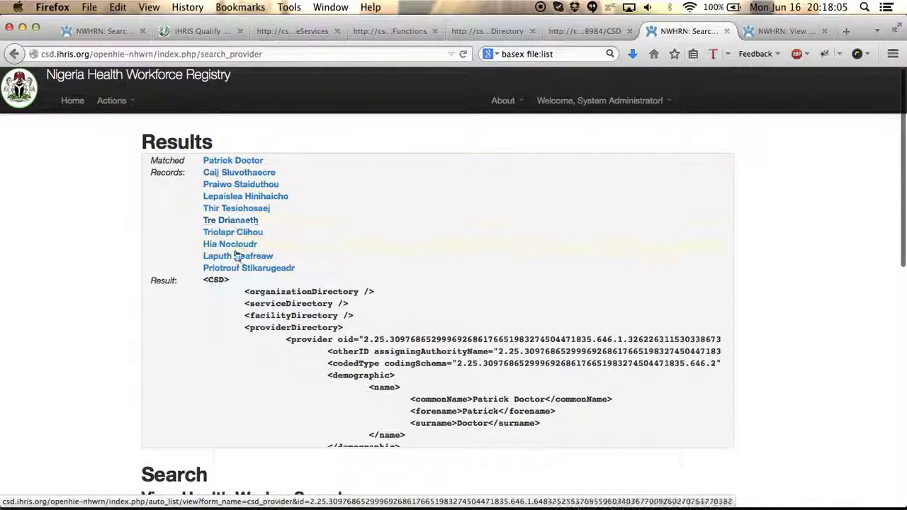
pyautogui.scroll(-10, 788, 320)
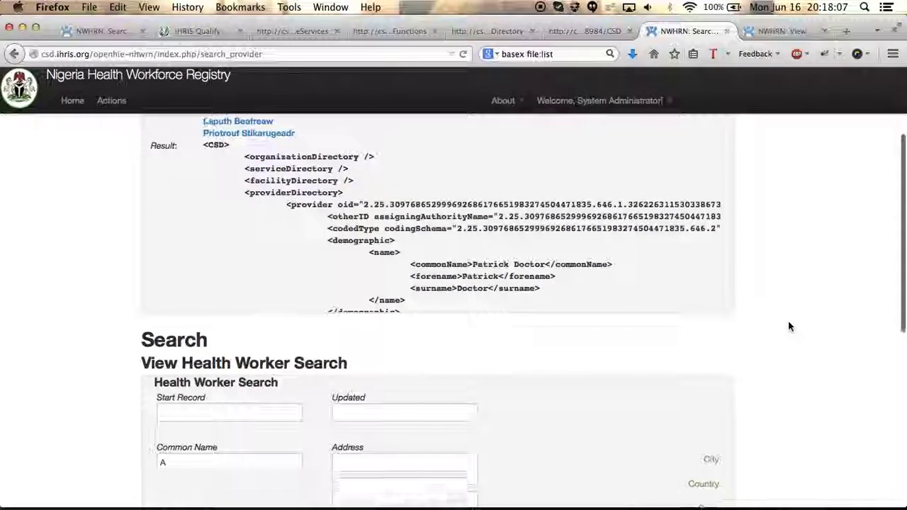
pyautogui.scroll(-3, 789, 326)
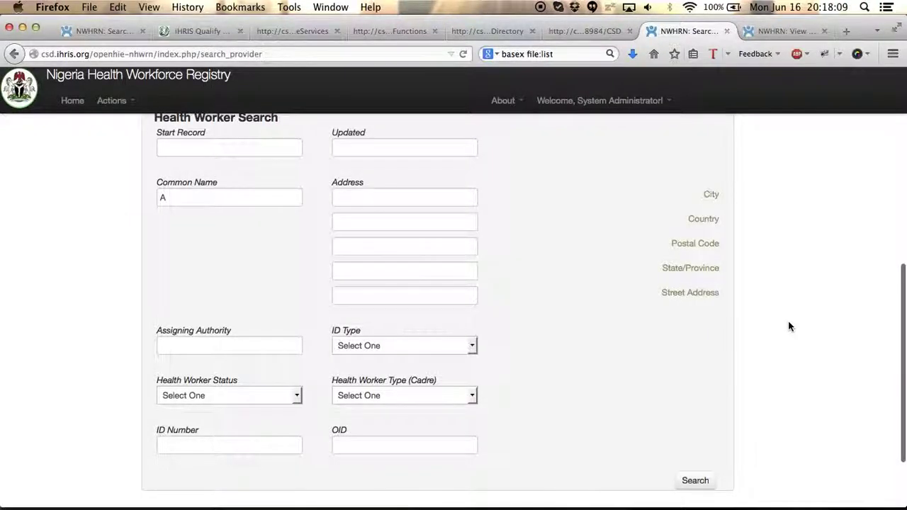
pyautogui.scroll(-1, 788, 326)
# Step: Finish reviewing the results and bring OpenInfoMan's CSD Endpoints page back into view
pyautogui.scroll(3, 788, 326)
pyautogui.scroll(-1, 790, 324)
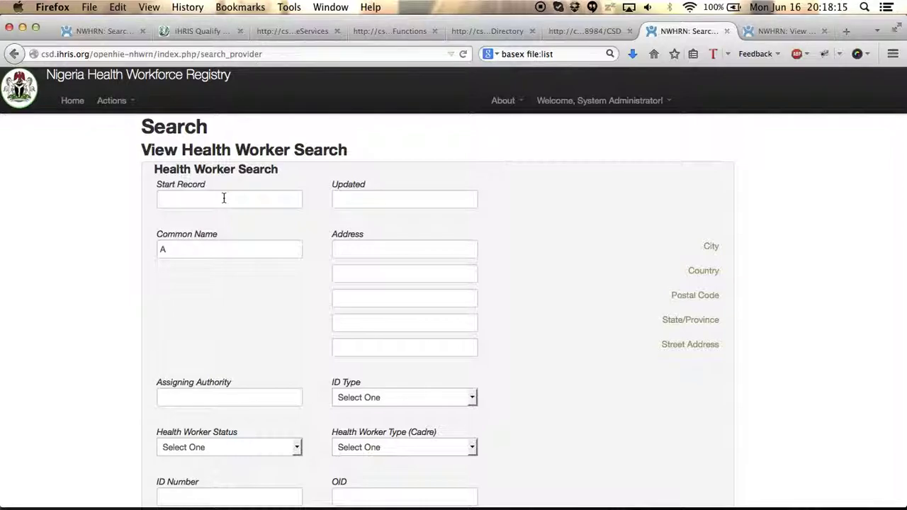
pyautogui.scroll(-3, 263, 289)
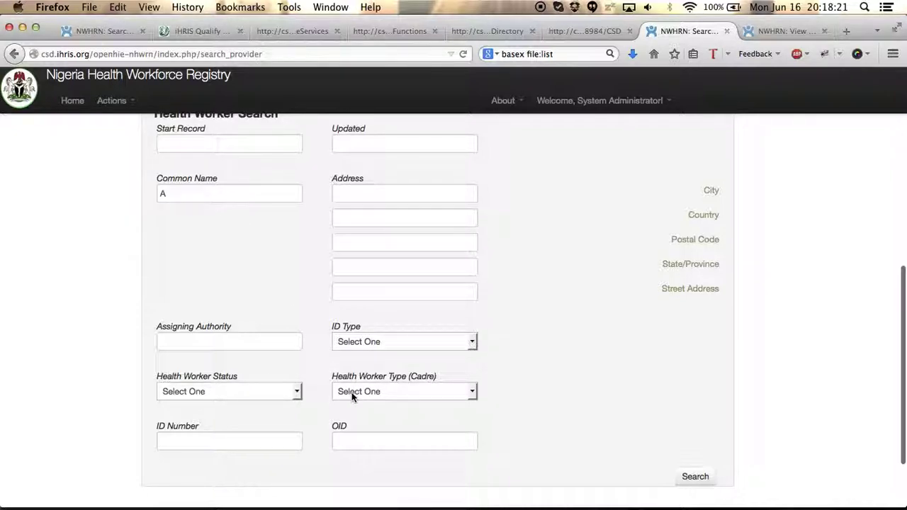
pyautogui.scroll(10, 517, 368)
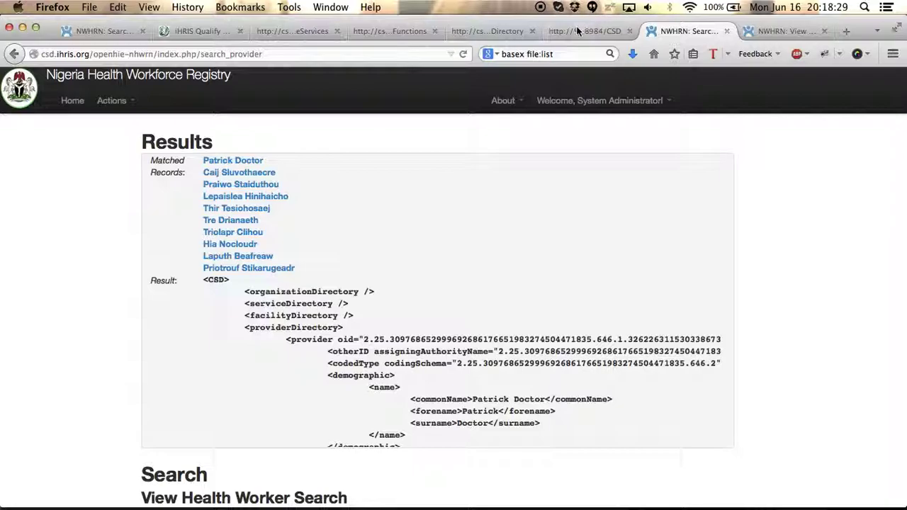
pyautogui.click(585, 31)
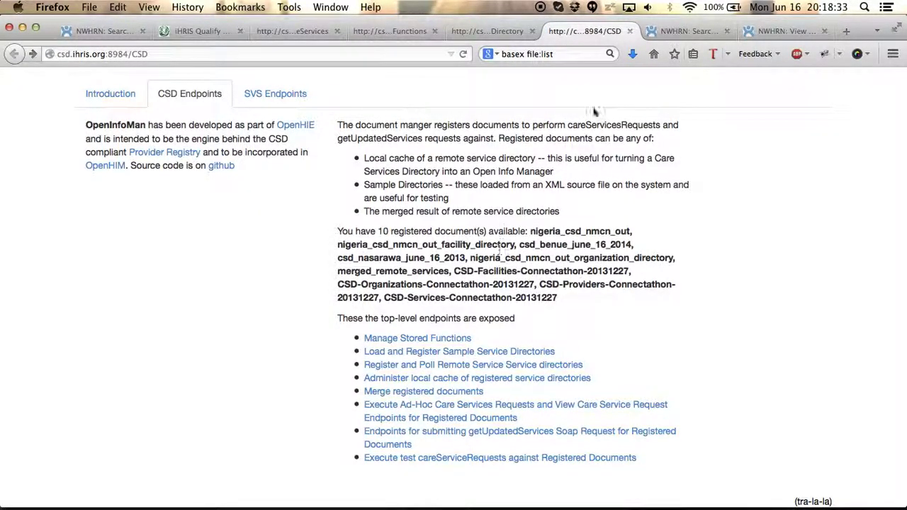
# Step: Under Select Remote Directories, set the Health Worker Directory to Benue and save with Update
pyautogui.click(672, 31)
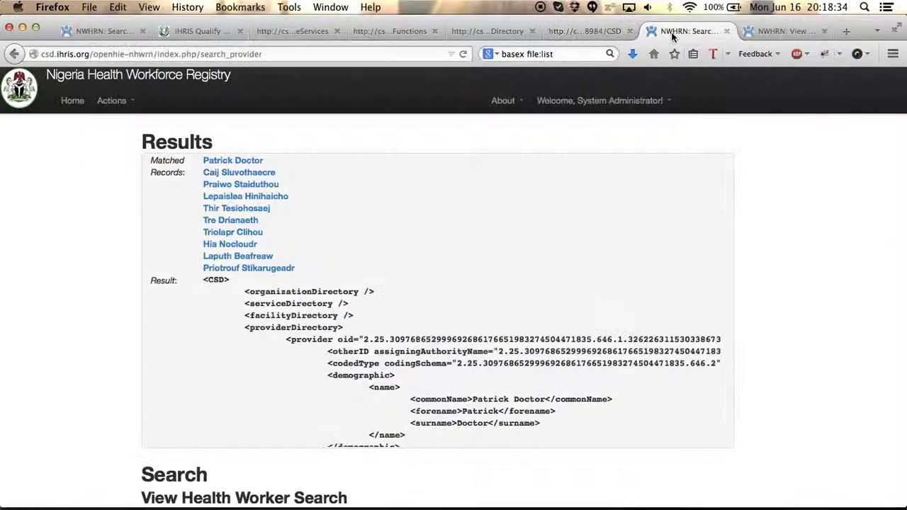
pyautogui.click(123, 101)
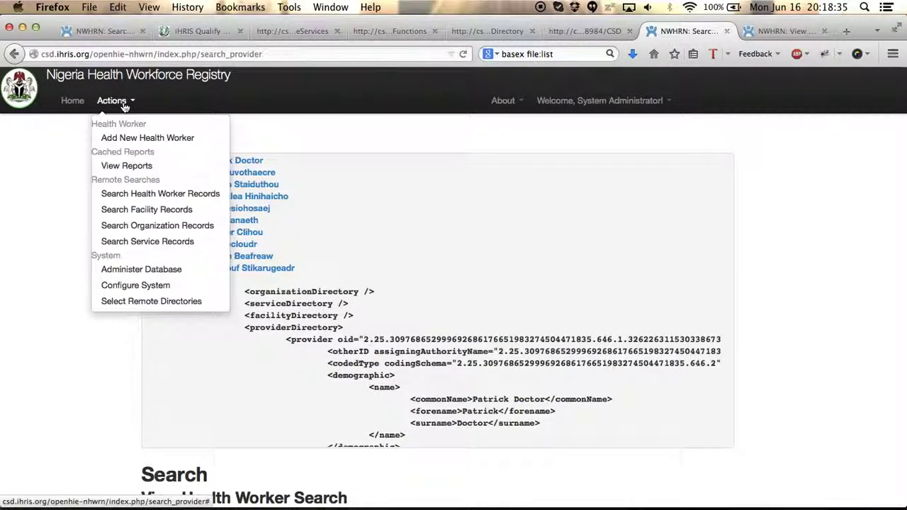
pyautogui.click(157, 303)
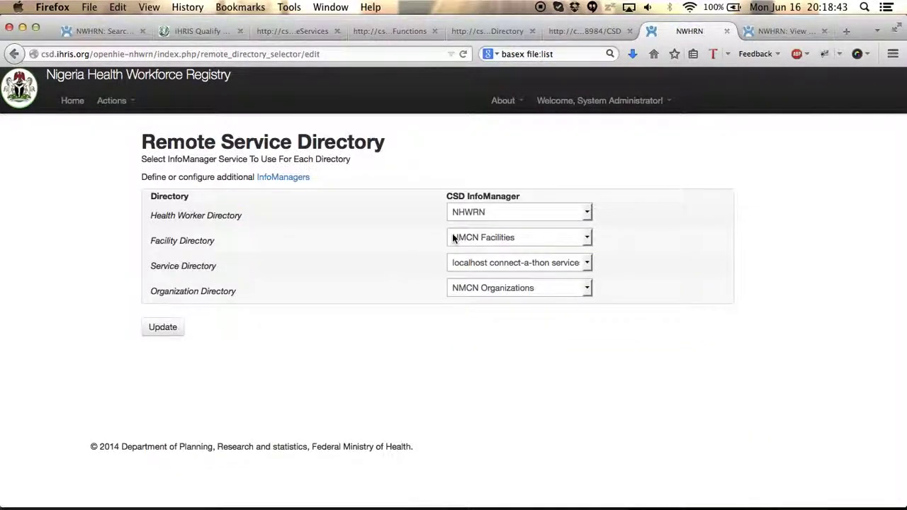
pyautogui.click(494, 211)
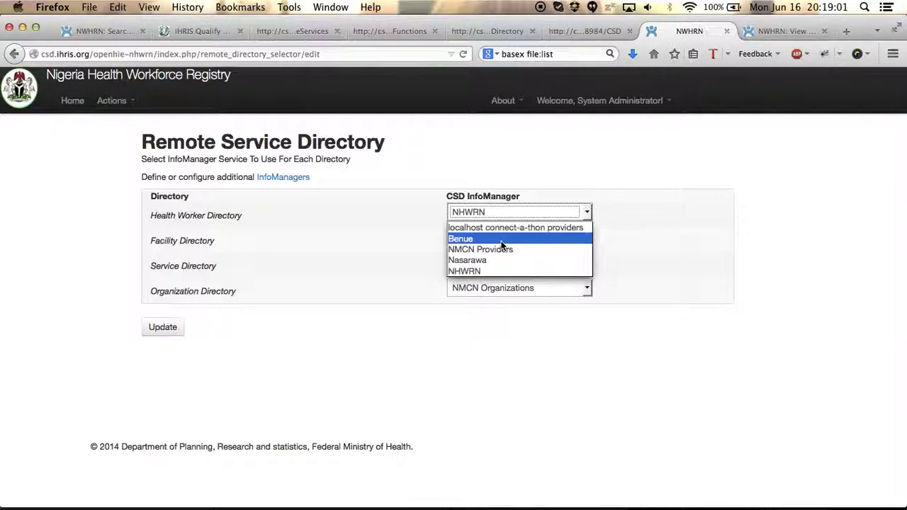
pyautogui.click(502, 240)
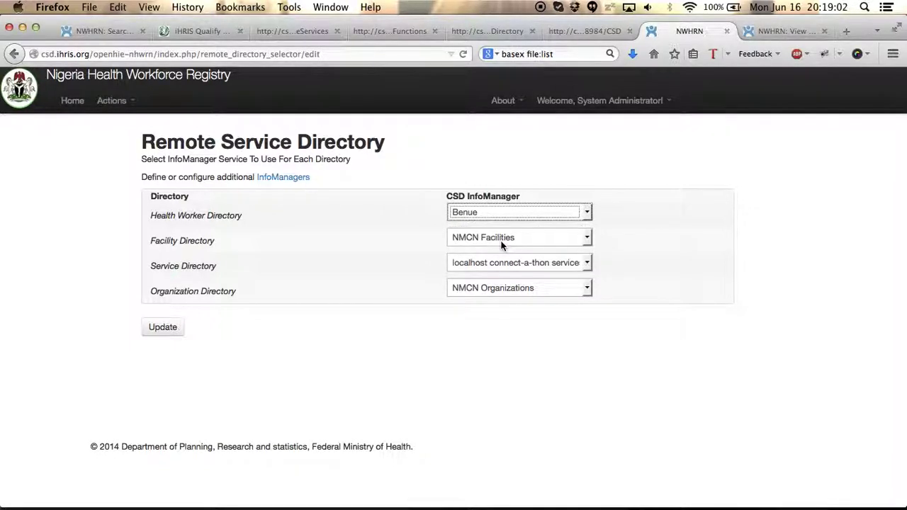
pyautogui.click(164, 335)
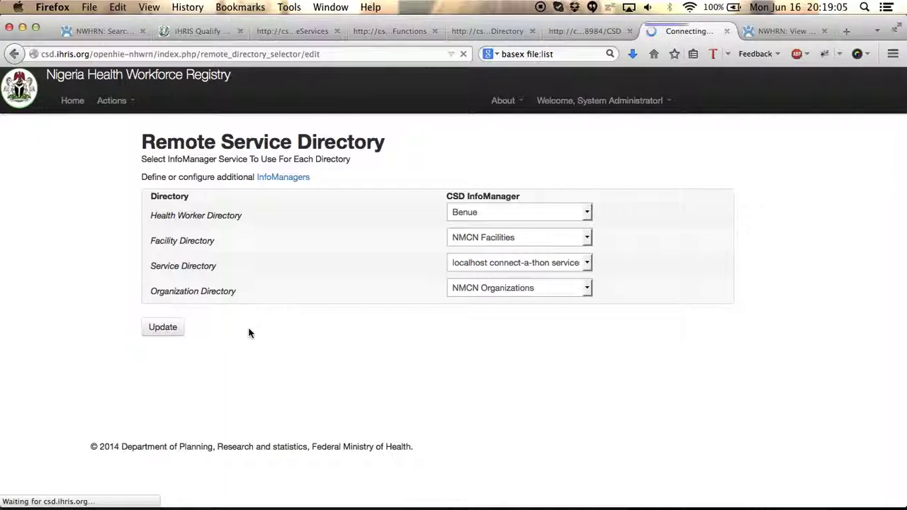
# Step: Search Common Name 'B', open a matched health worker's record and its Actions menu
pyautogui.scroll(-4, 307, 310)
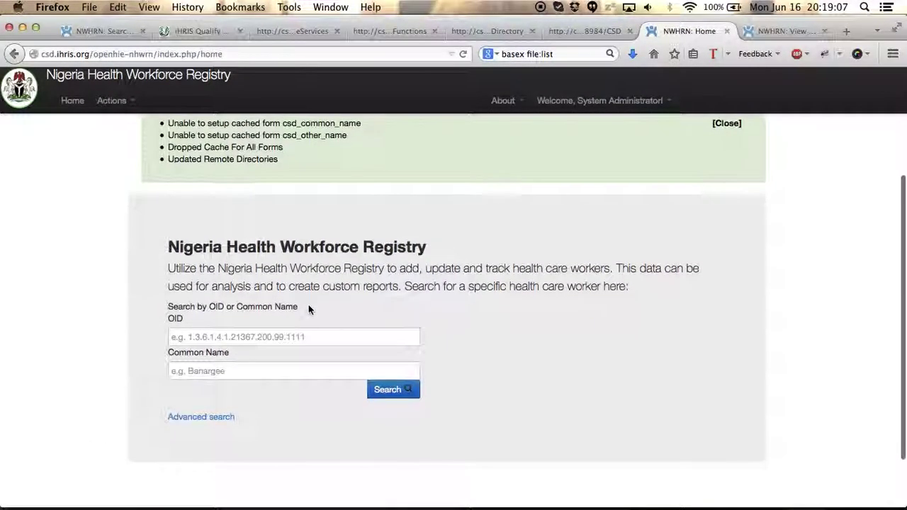
pyautogui.scroll(3, 304, 289)
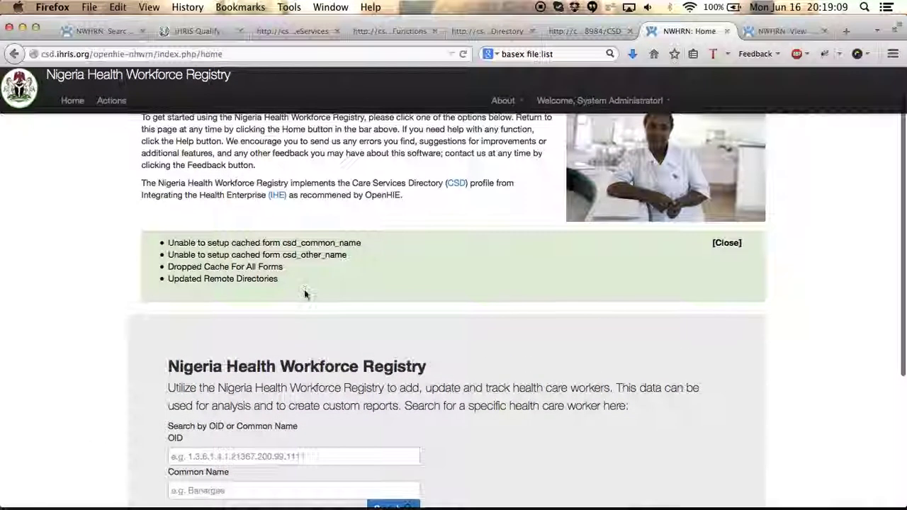
pyautogui.scroll(-4, 304, 289)
pyautogui.click(267, 337)
pyautogui.write('B')
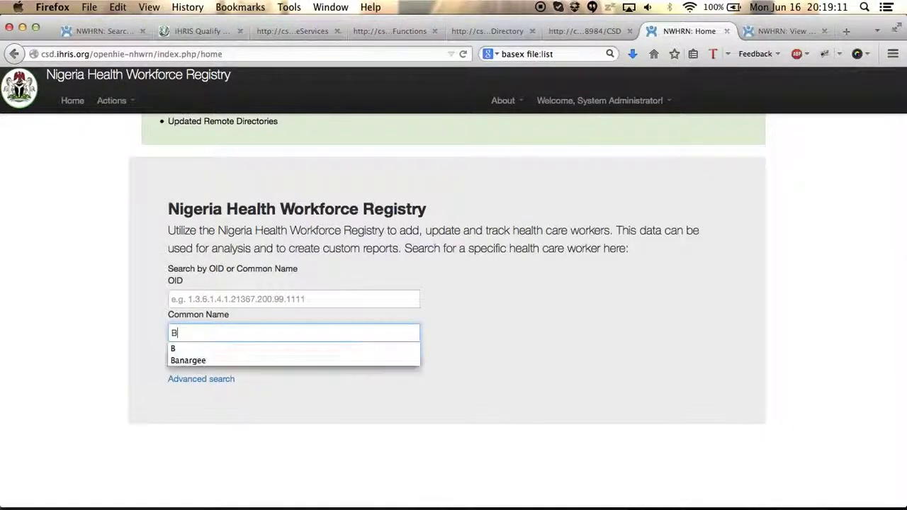
pyautogui.press('Return')
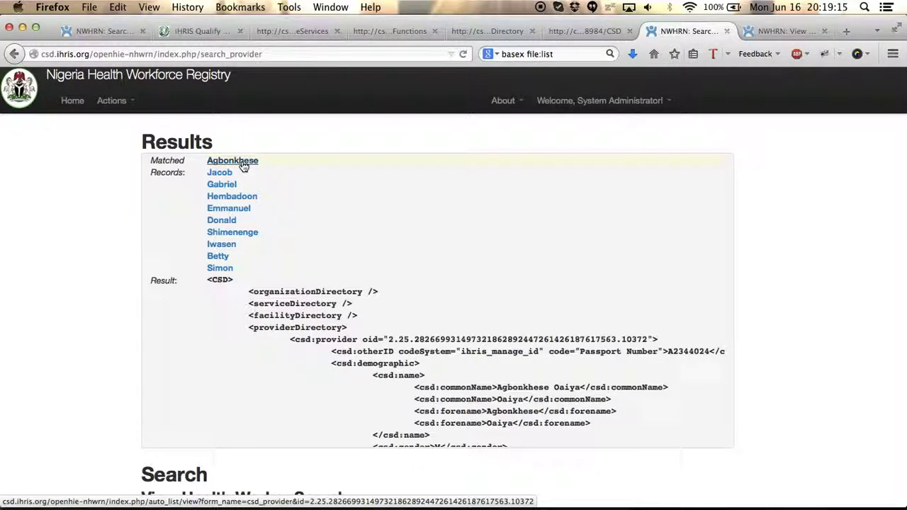
pyautogui.click(226, 221)
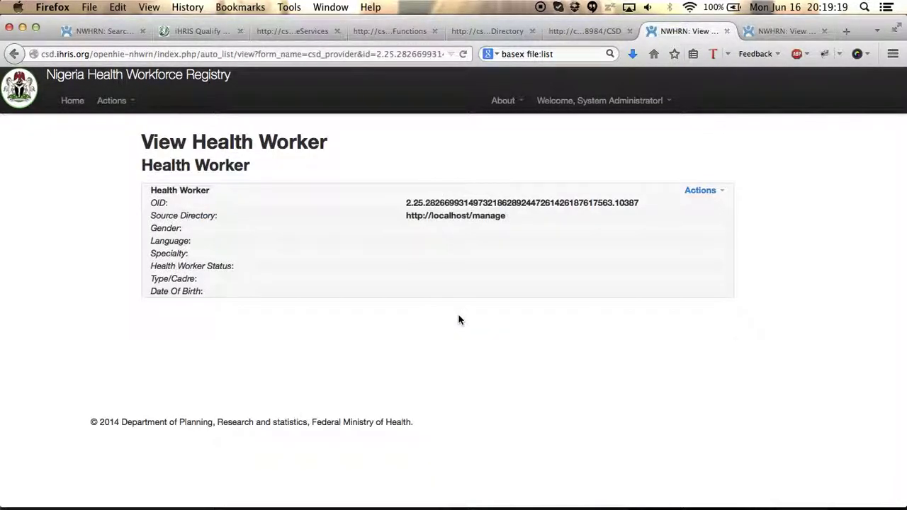
pyautogui.click(701, 190)
# Step: View the full health worker record and expand its Name and Place of Work entries
pyautogui.moveTo(711, 197)
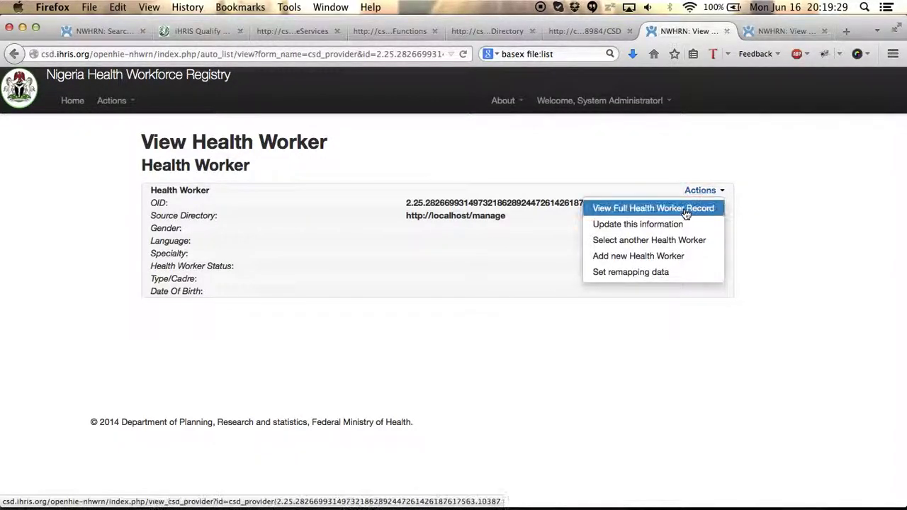
pyautogui.click(685, 210)
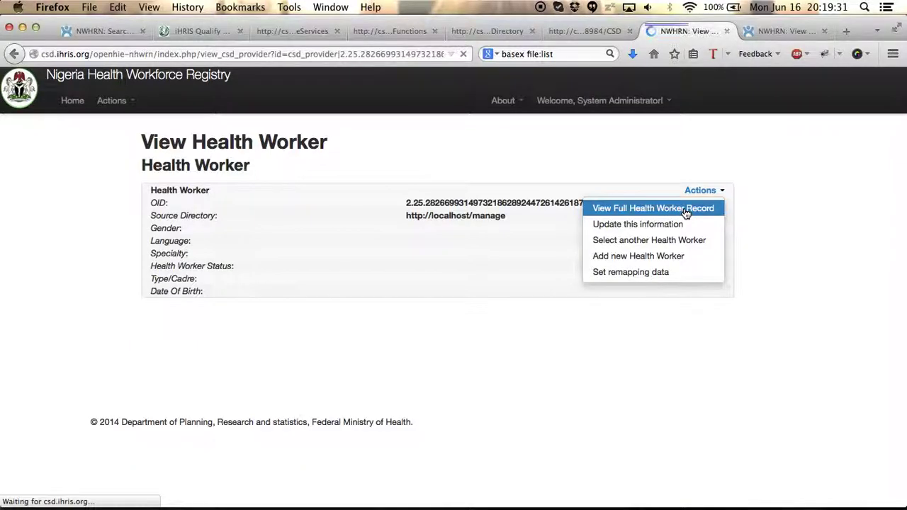
pyautogui.scroll(-9, 638, 320)
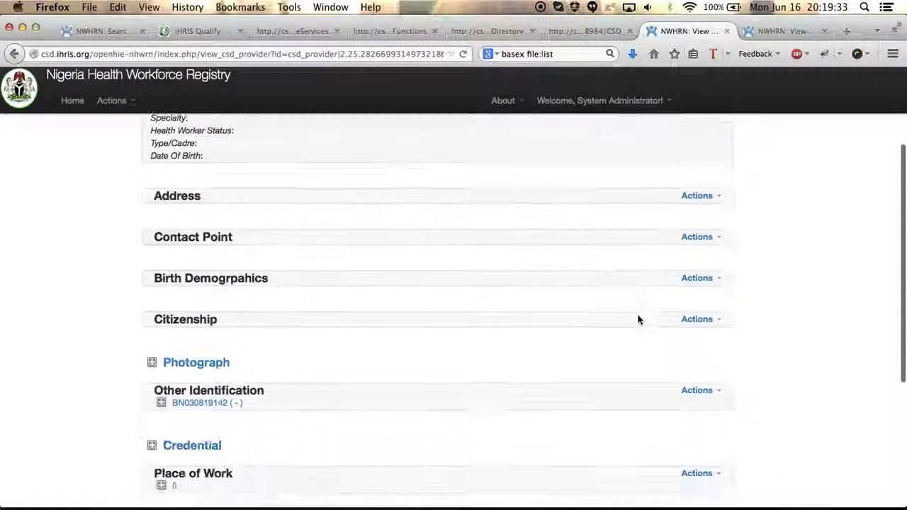
pyautogui.scroll(-1, 638, 320)
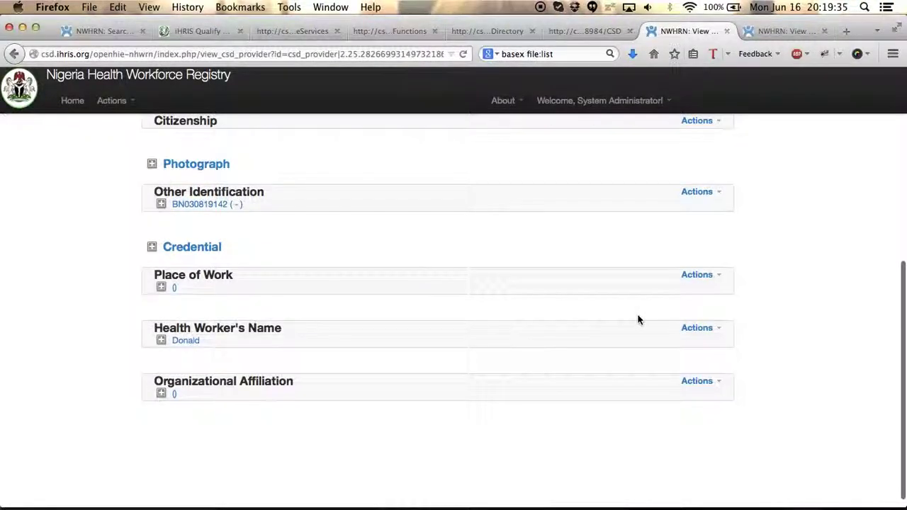
pyautogui.click(161, 341)
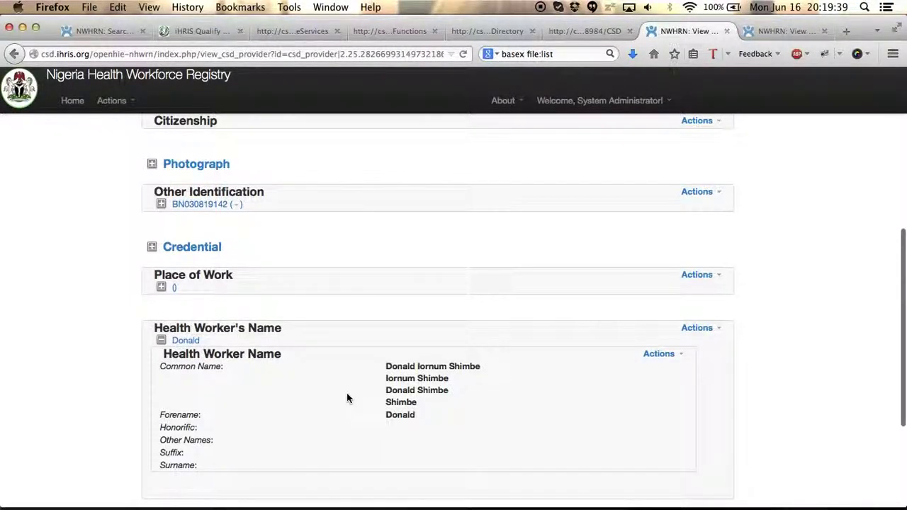
pyautogui.click(161, 287)
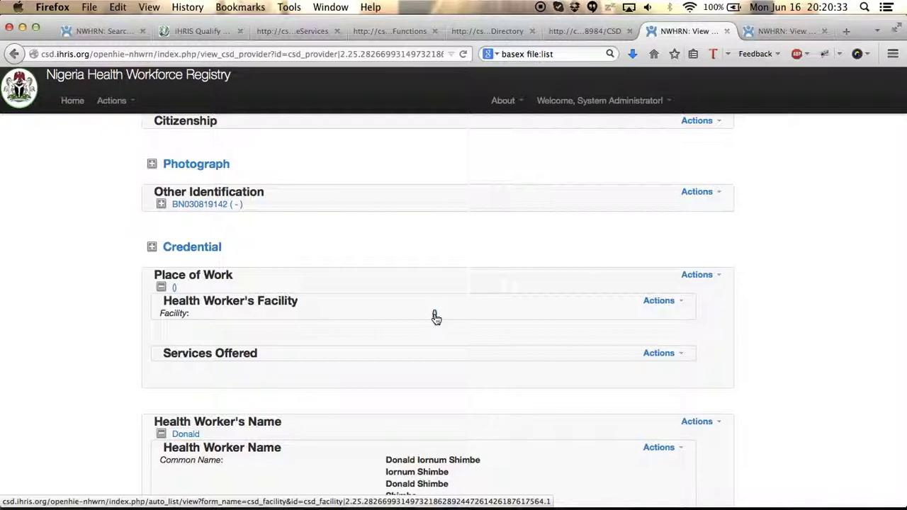
pyautogui.scroll(2, 465, 287)
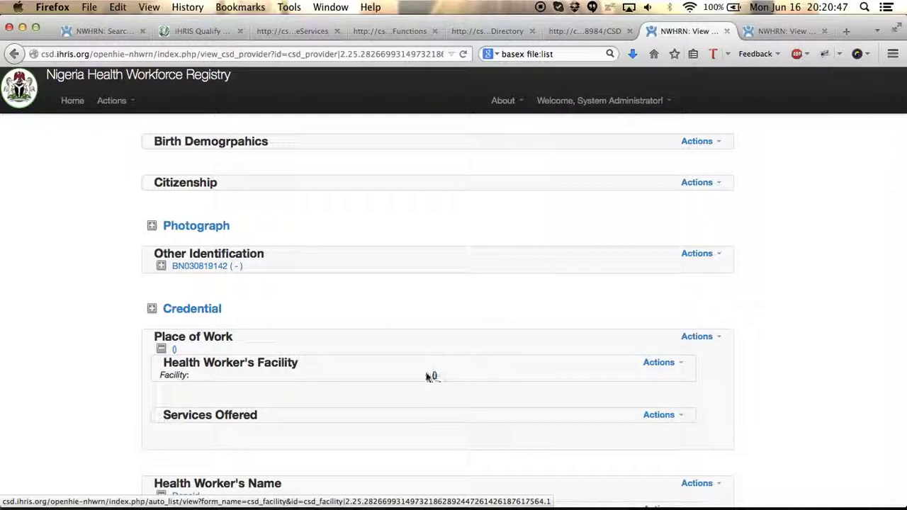
# Step: Change the Health Worker Directory to NMCN Providers in Select Remote Directories and save with Update
pyautogui.click(113, 101)
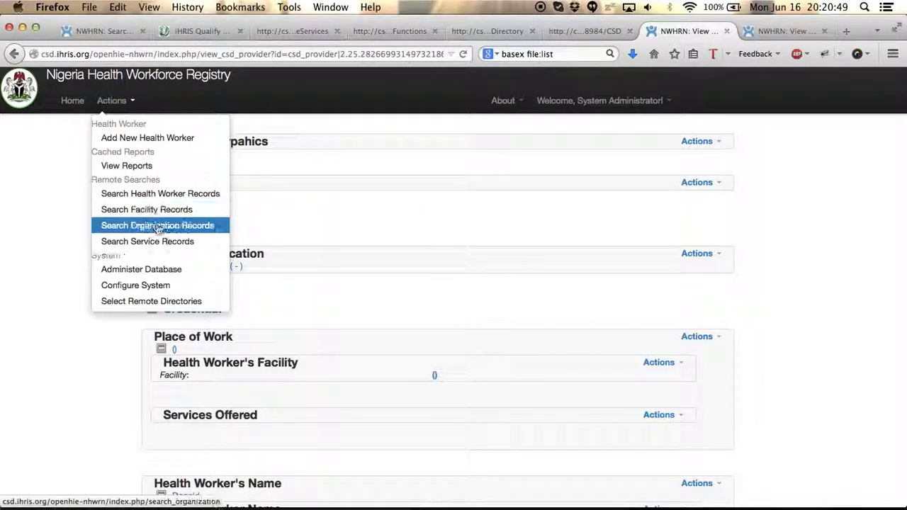
pyautogui.click(151, 300)
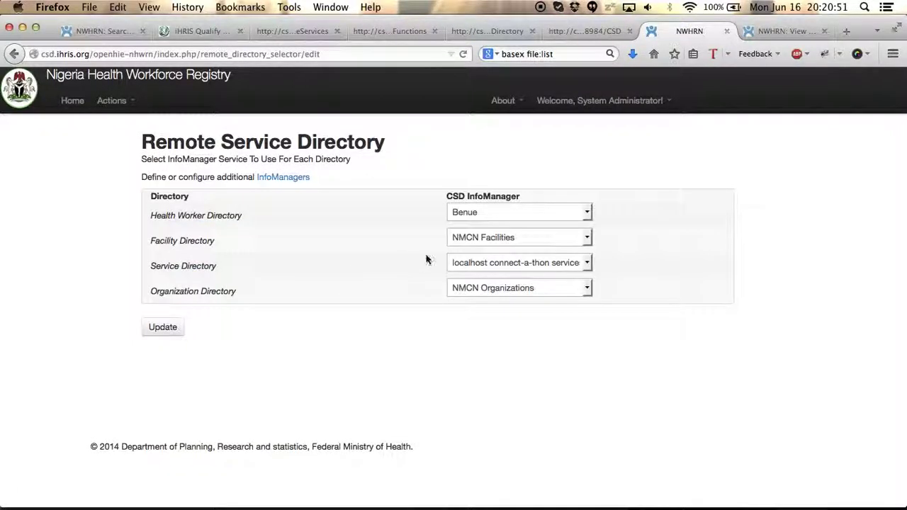
pyautogui.click(475, 216)
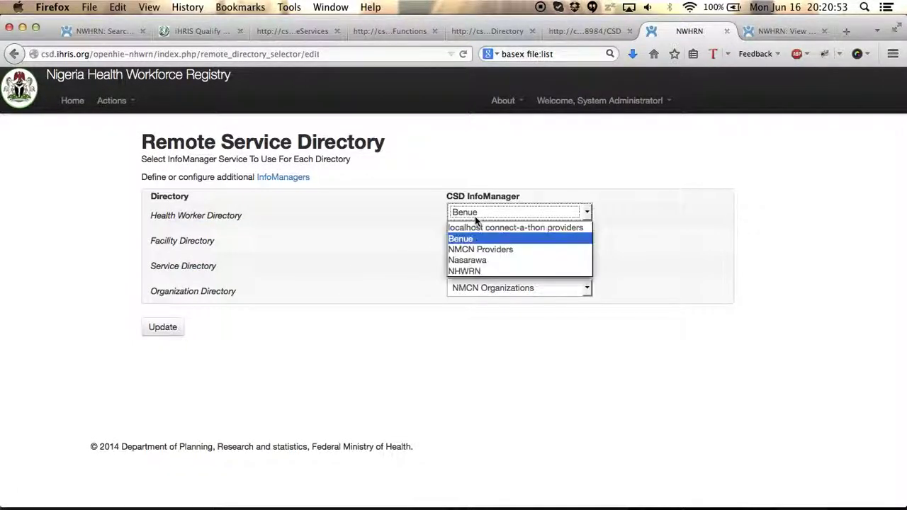
pyautogui.click(476, 250)
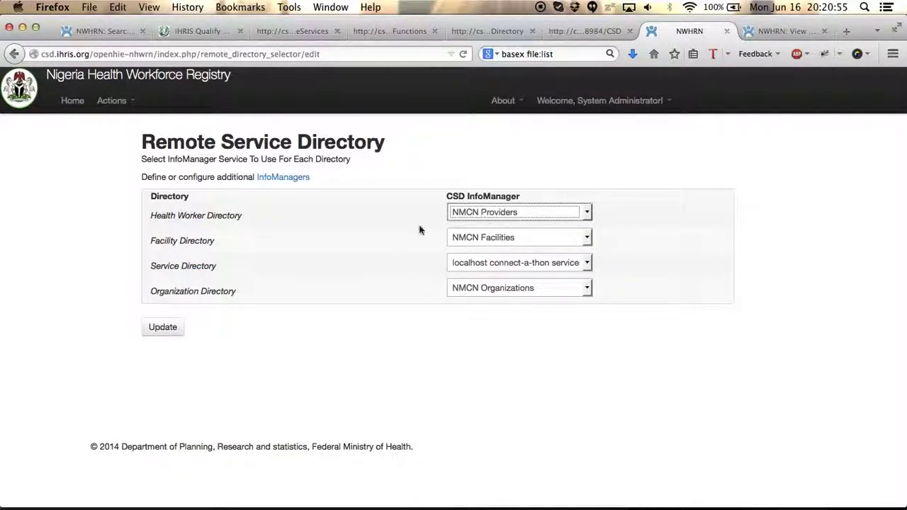
pyautogui.click(171, 326)
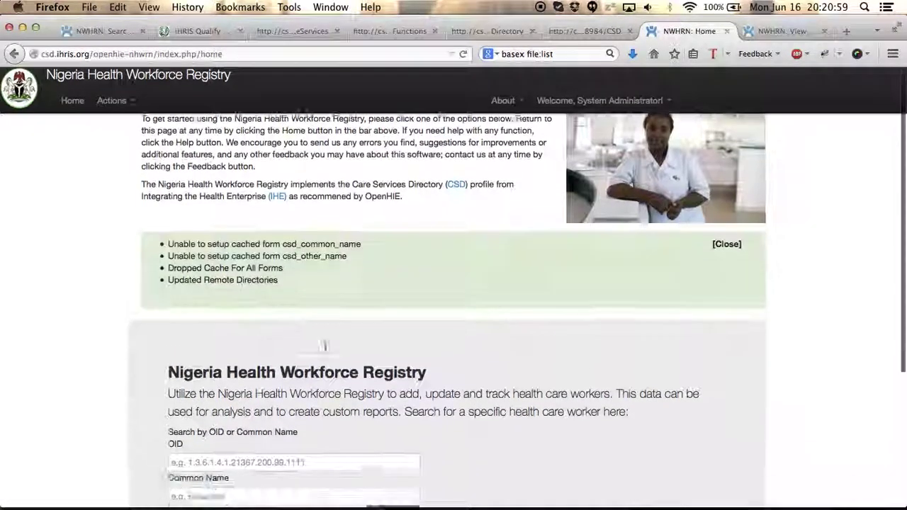
# Step: Enter 'B' in the Common Name field to search NMCN records
pyautogui.scroll(-4, 326, 361)
pyautogui.click(299, 391)
pyautogui.write('B')
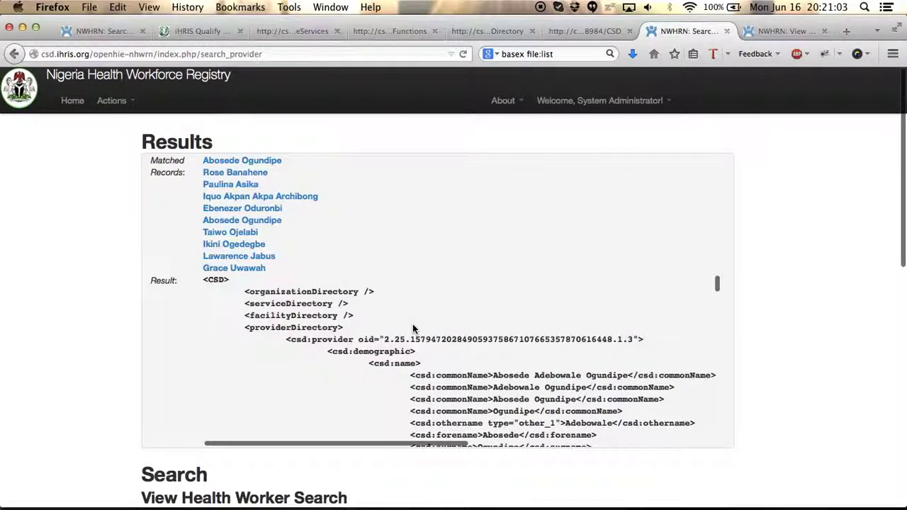
# Step: Open a matched NMCN health worker's full record through Actions > View Full Health Worker Record
pyautogui.click(259, 175)
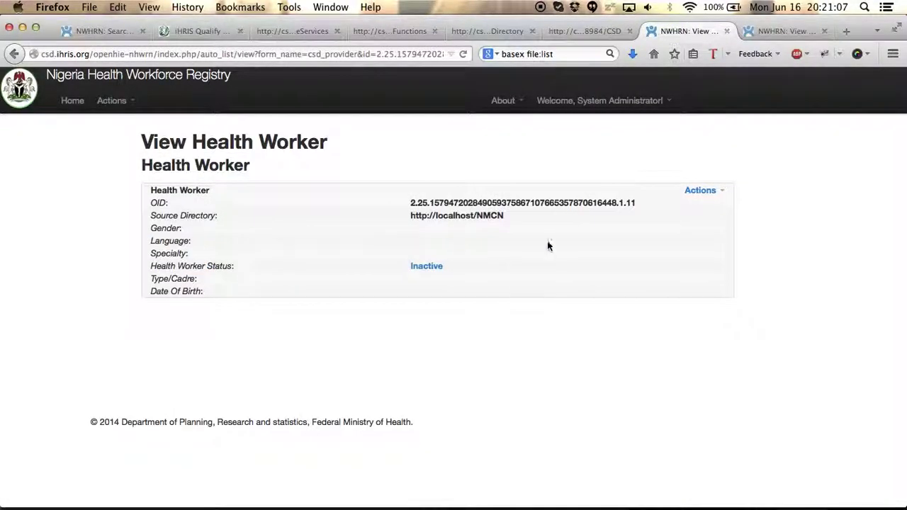
pyautogui.click(703, 195)
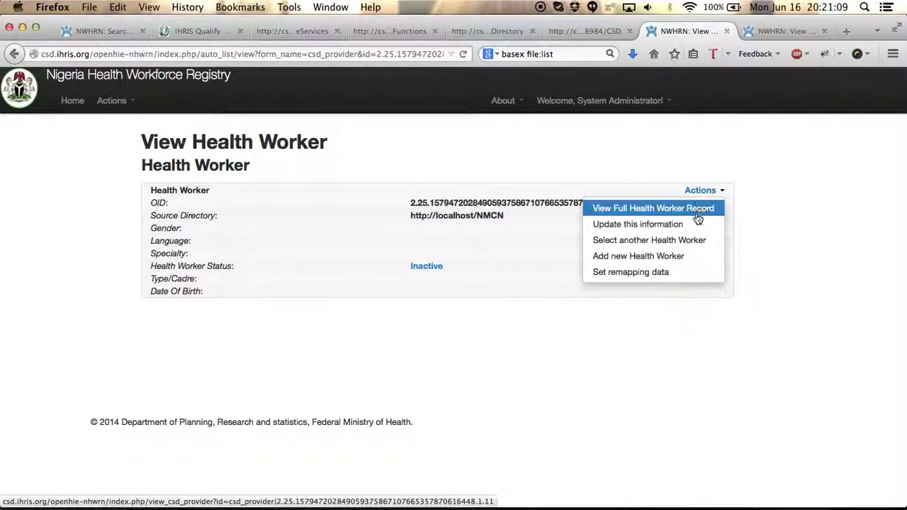
pyautogui.click(698, 215)
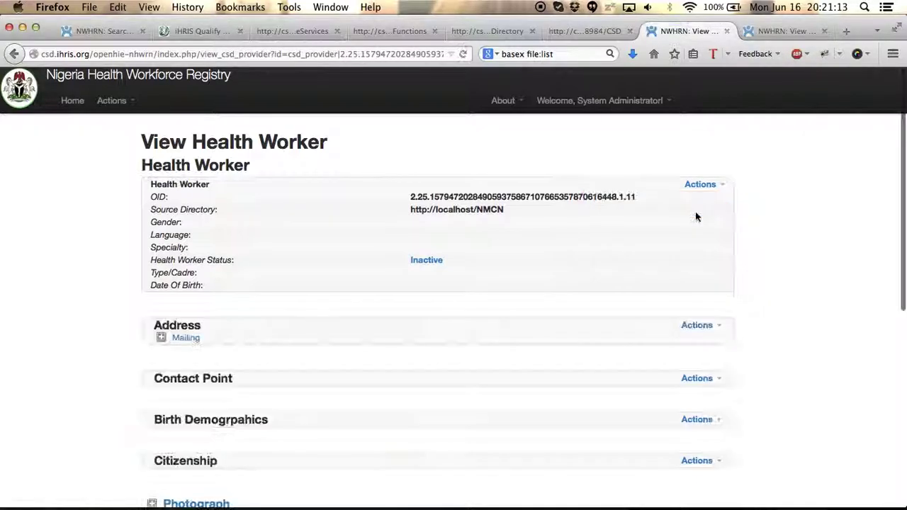
pyautogui.scroll(-2, 460, 328)
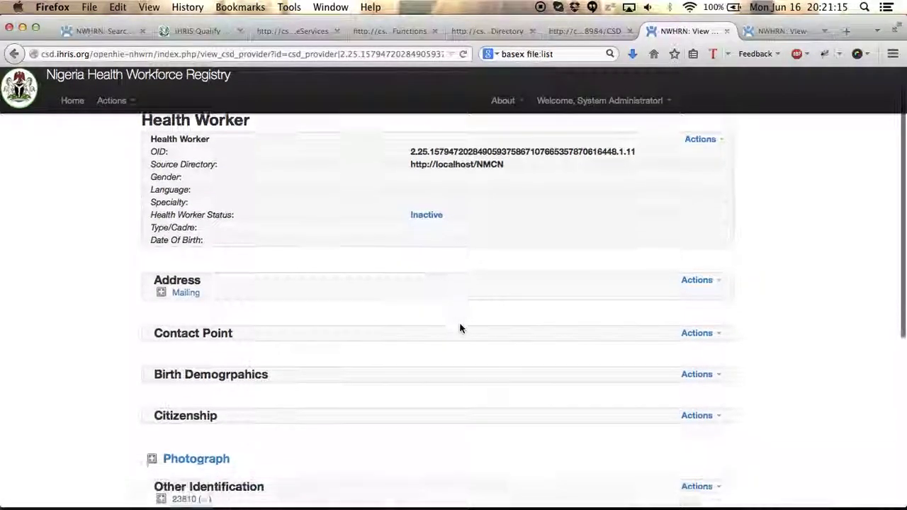
# Step: Expand the Mailing address and the 23810 identification entries
pyautogui.click(160, 264)
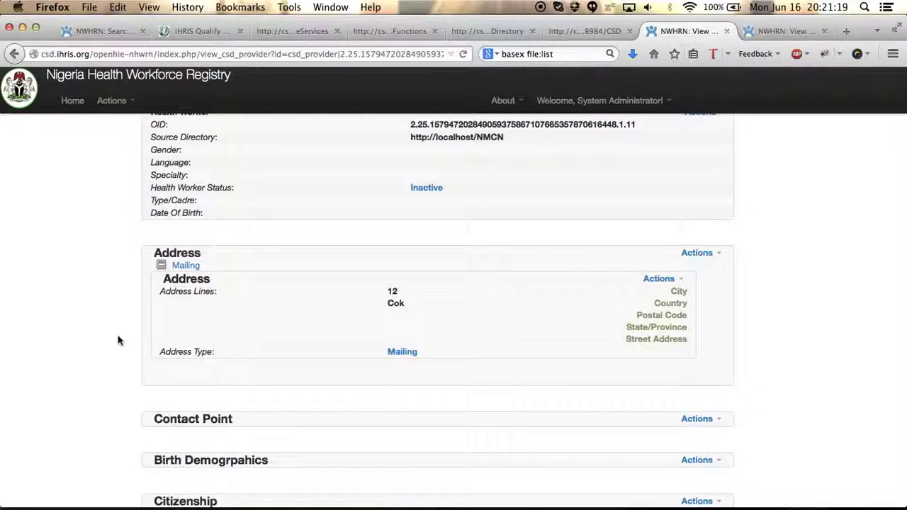
pyautogui.scroll(-3, 118, 338)
pyautogui.scroll(-3, 118, 337)
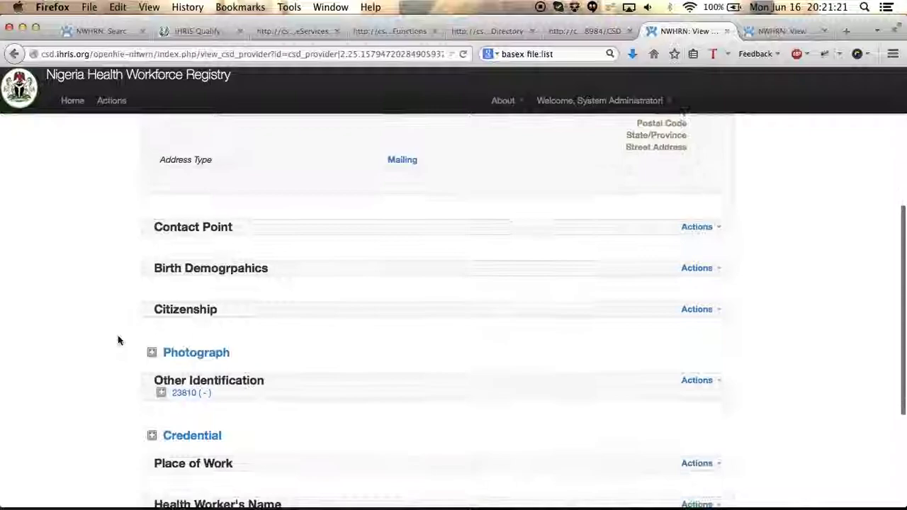
pyautogui.click(162, 391)
pyautogui.scroll(-4, 106, 342)
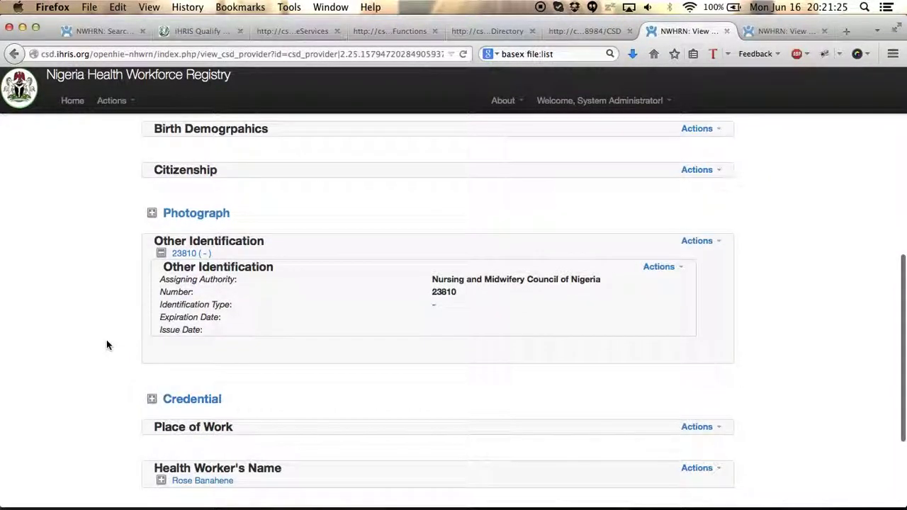
pyautogui.scroll(-3, 106, 345)
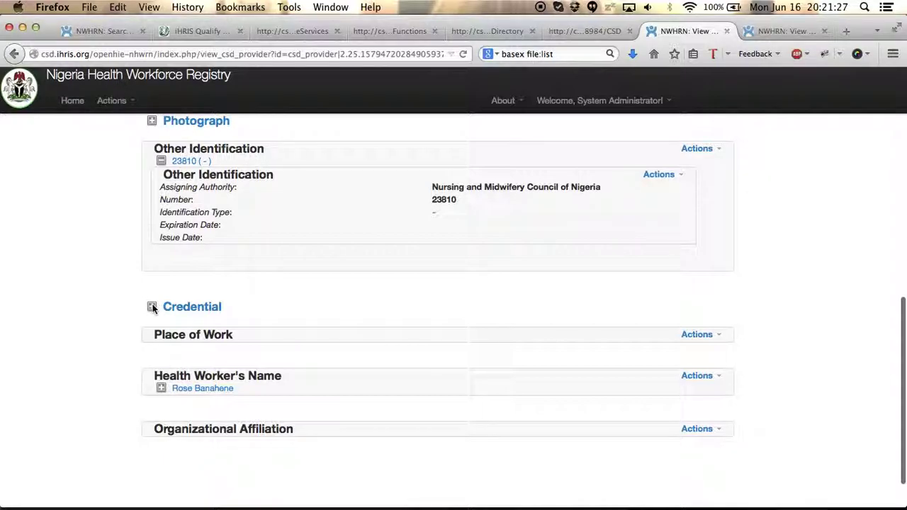
# Step: Expand the Credential and name entries, then review the complete NMCN record
pyautogui.click(153, 306)
pyautogui.scroll(-1, 105, 329)
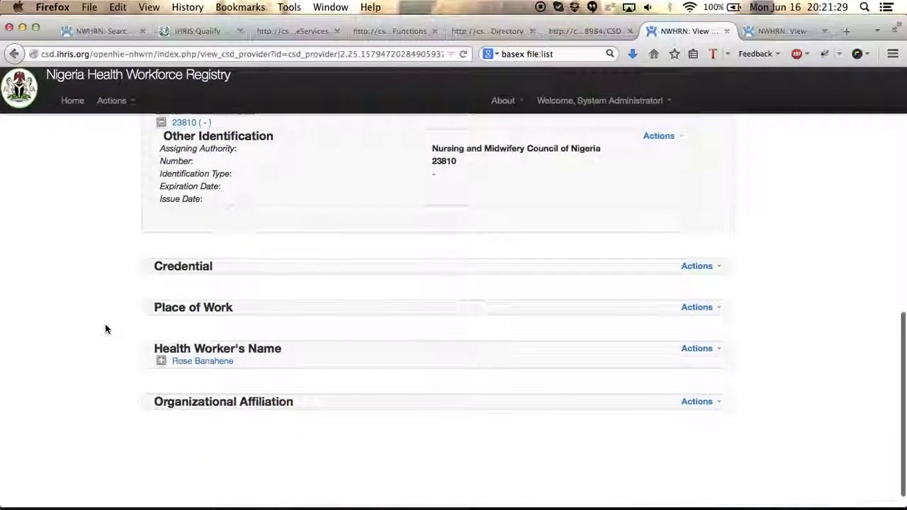
pyautogui.click(162, 361)
pyautogui.scroll(1, 120, 342)
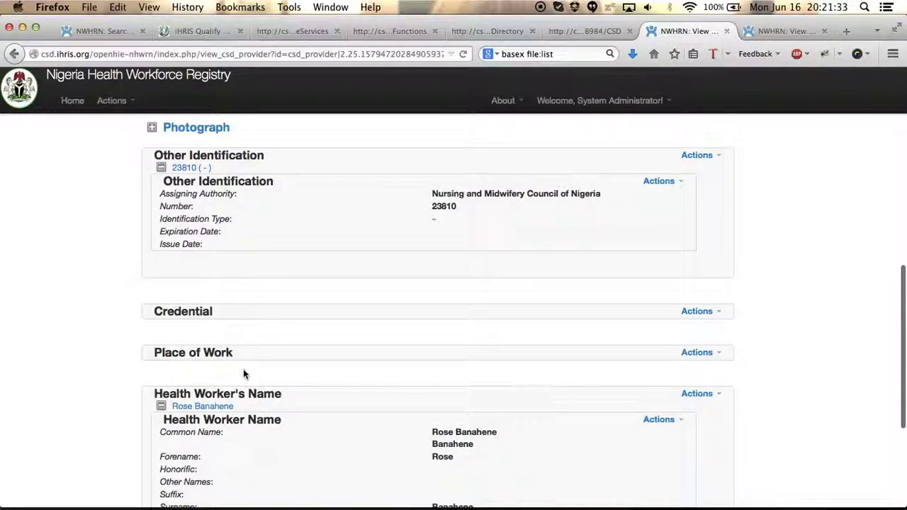
pyautogui.scroll(-2, 314, 366)
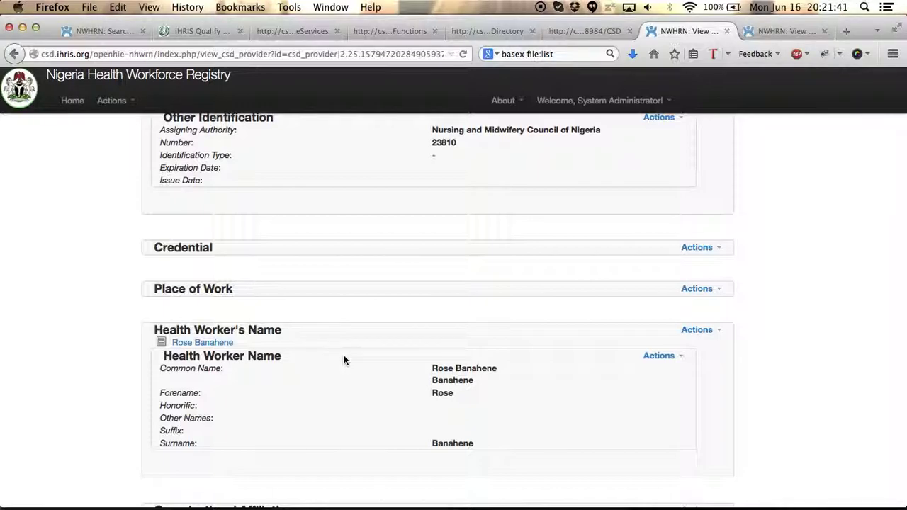
pyautogui.scroll(-3, 360, 350)
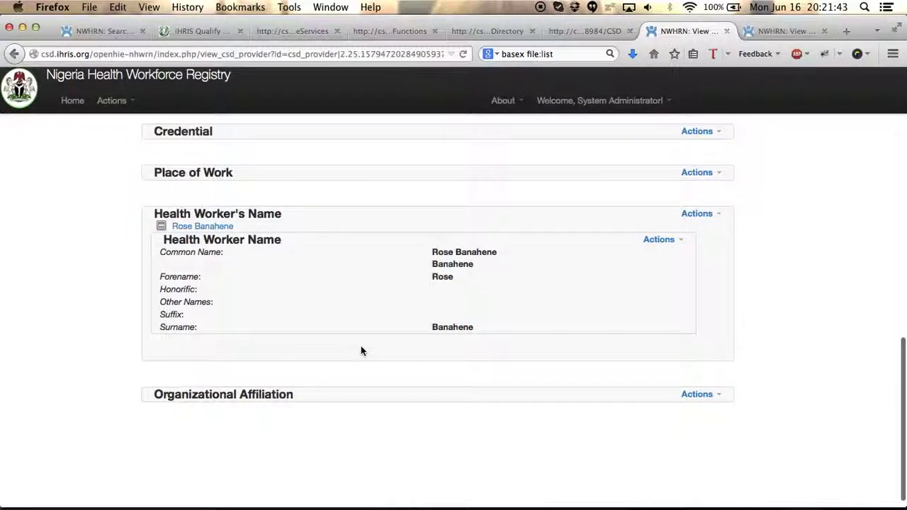
pyautogui.scroll(8, 361, 350)
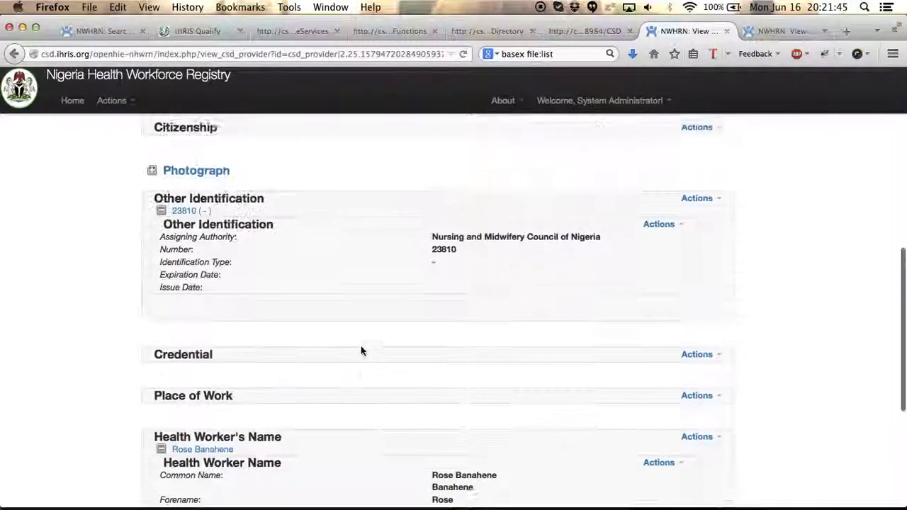
pyautogui.scroll(9, 361, 350)
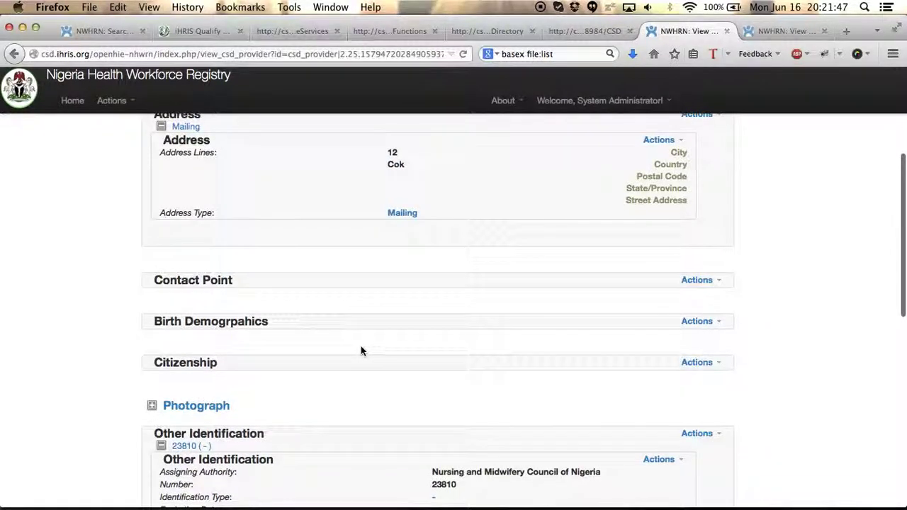